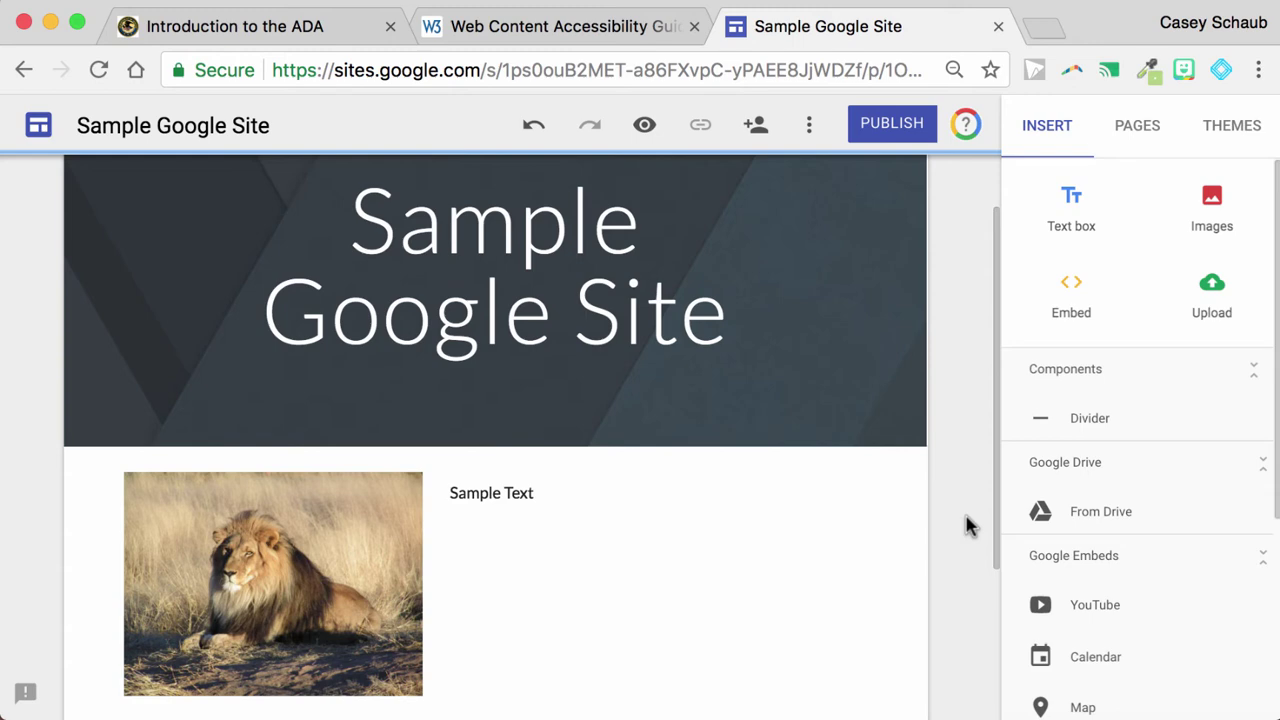
- Add the alt text "Lion majestically lying down." to the lion image
left_click(390, 602)
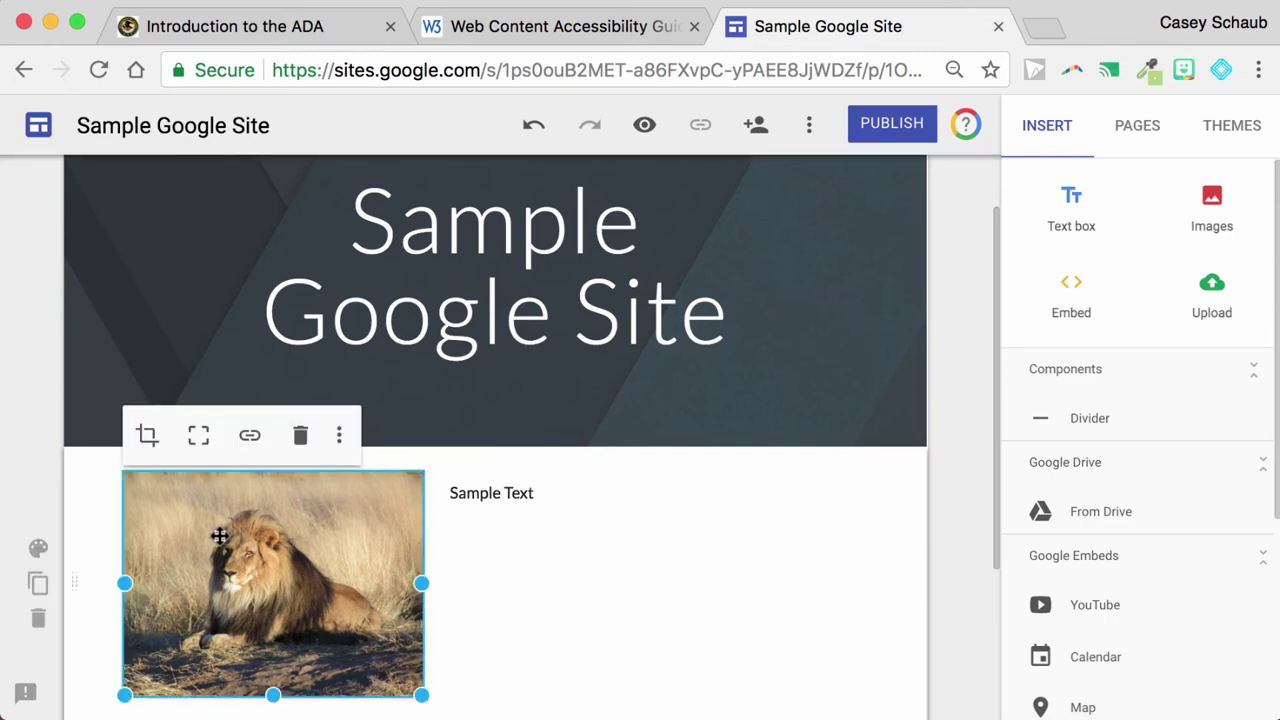
left_click(341, 445)
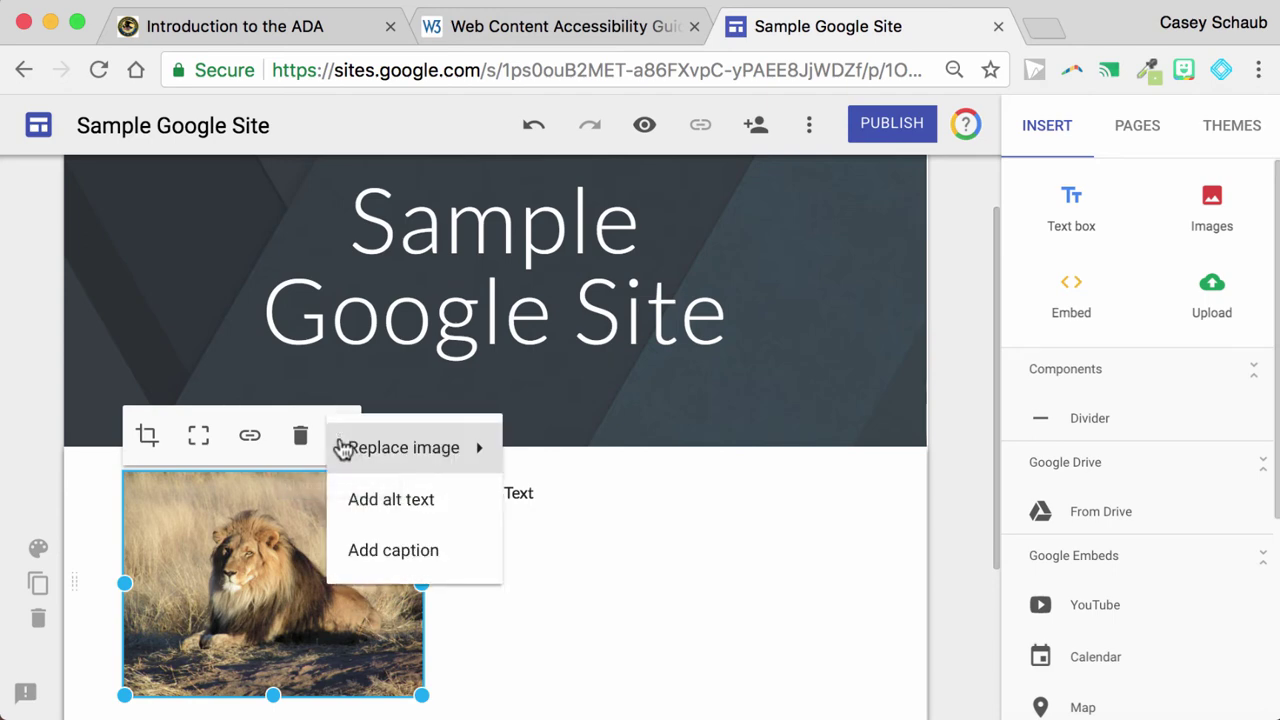
left_click(360, 500)
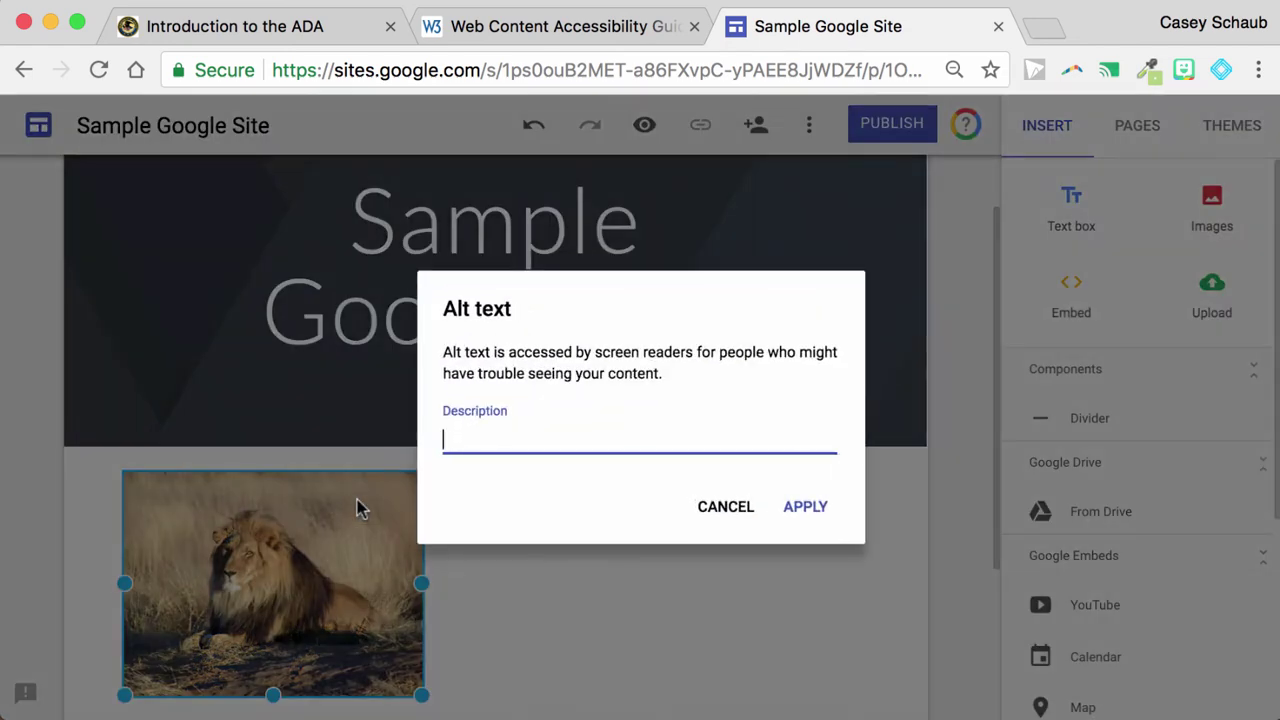
type("Lion majes")
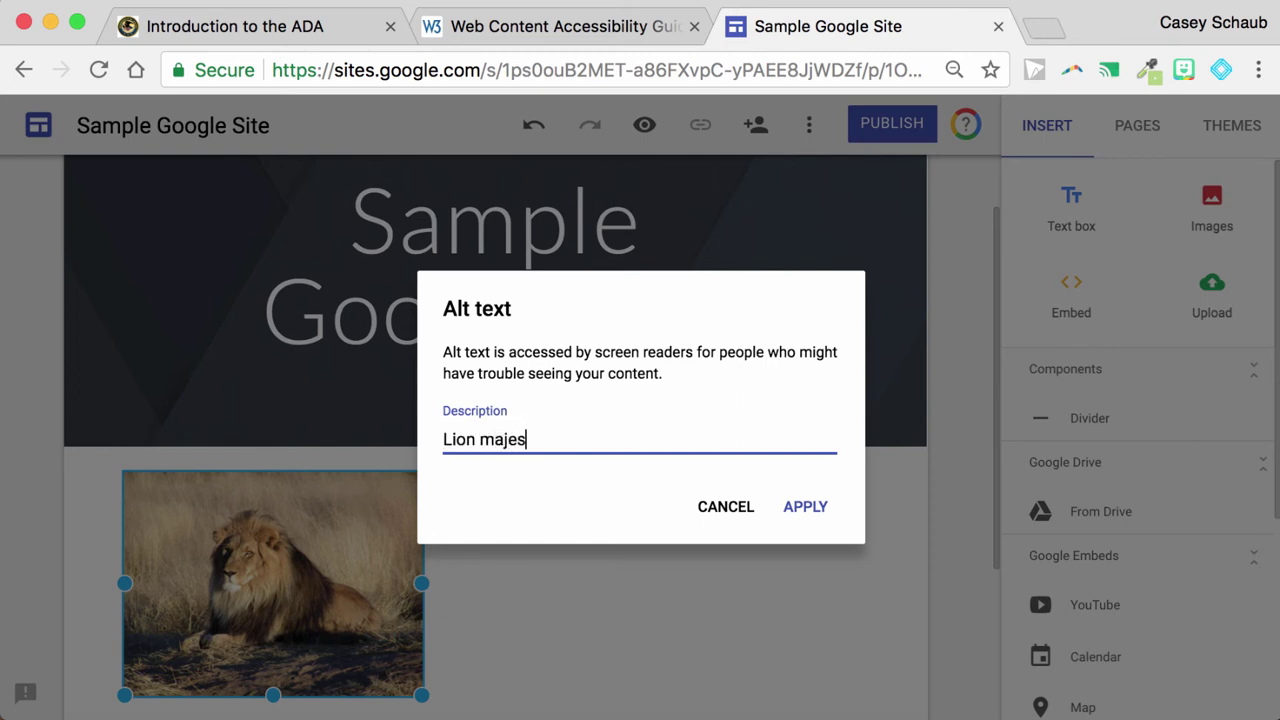
type("tically lying down.")
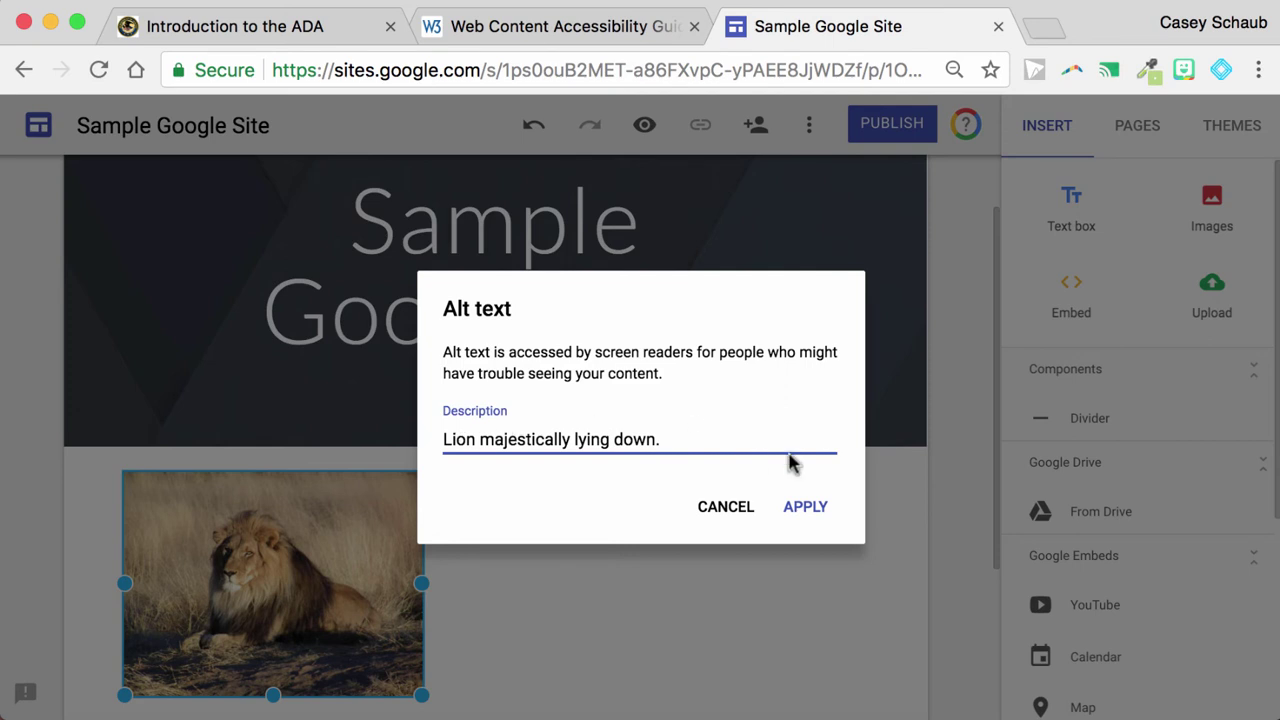
left_click(809, 507)
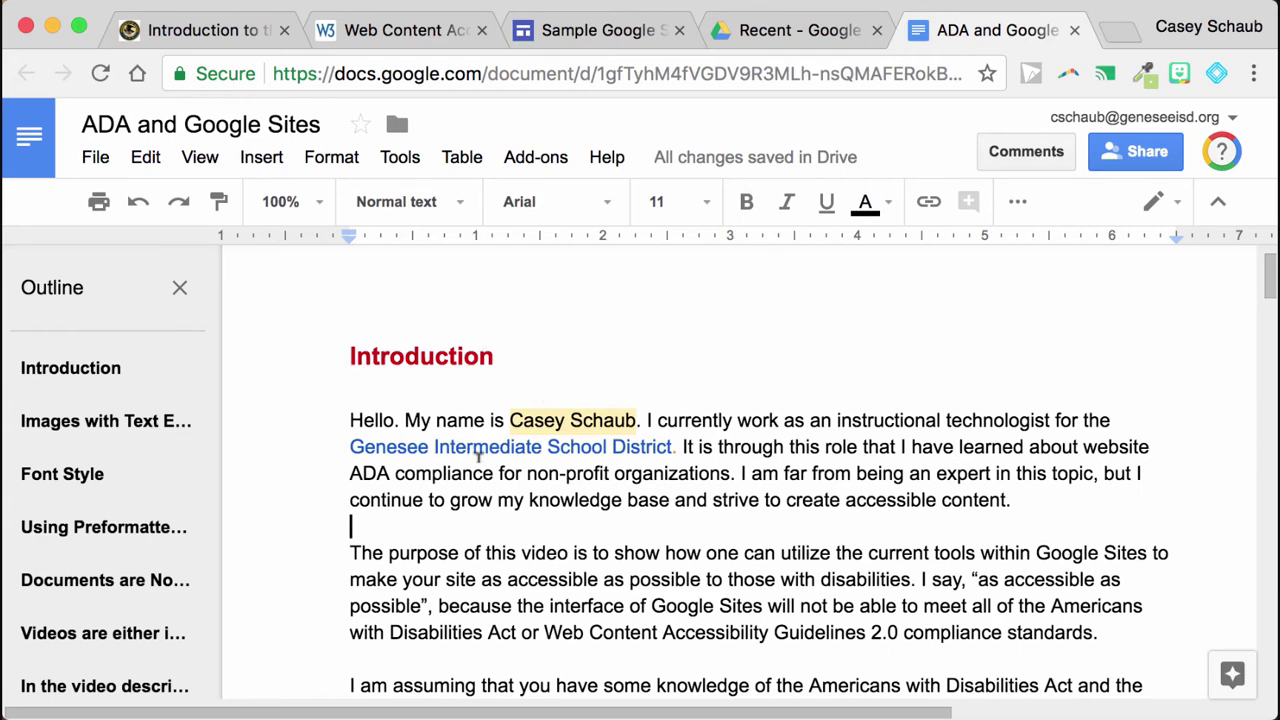
- Switch to the "ADA and Google Sites" document in Google Docs and read through its list of common accessibility problems
scroll(479, 456, "down", 1)
scroll(479, 456, "down", 7)
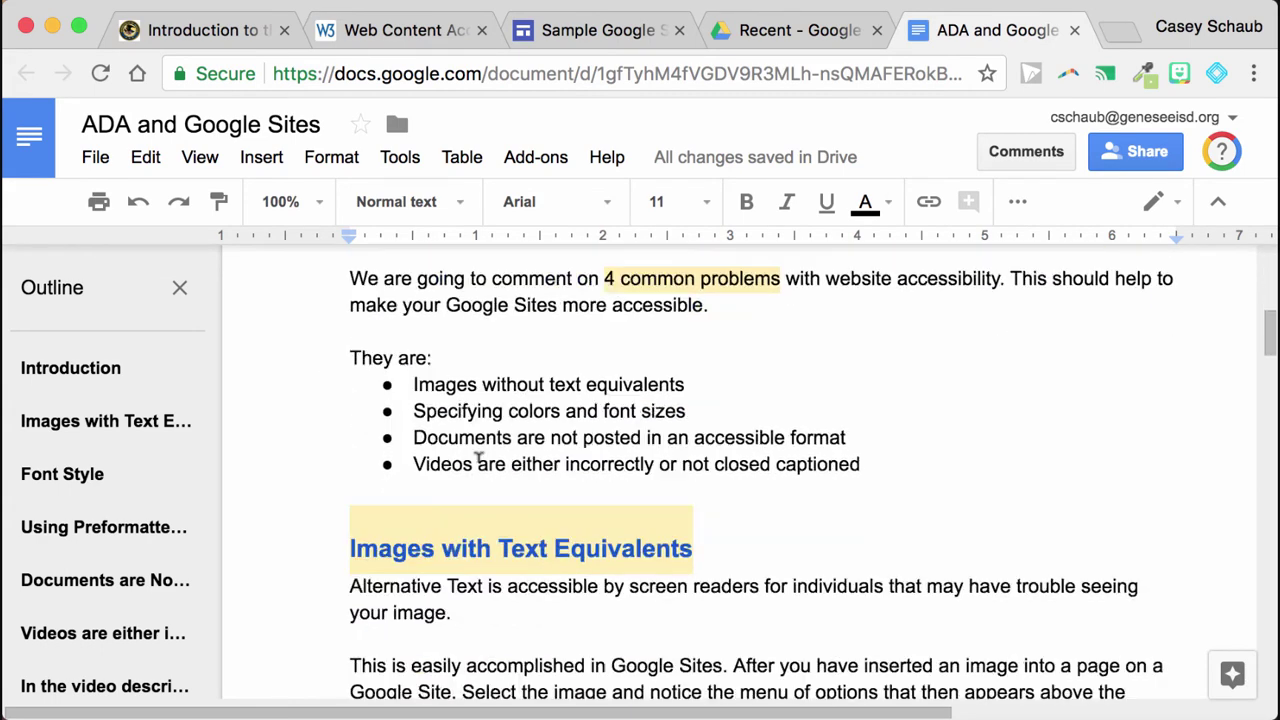
scroll(479, 456, "down", 1)
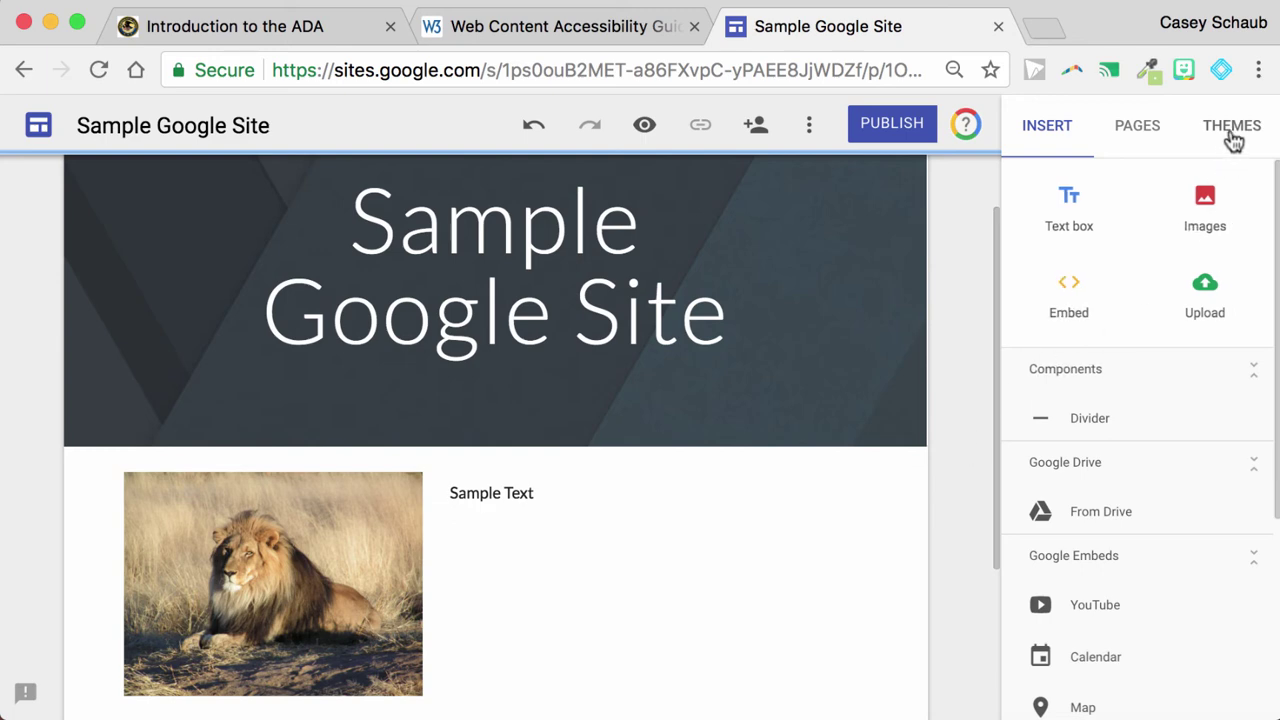
- Browse the available site themes and try Impression and Level on the page
left_click(1233, 141)
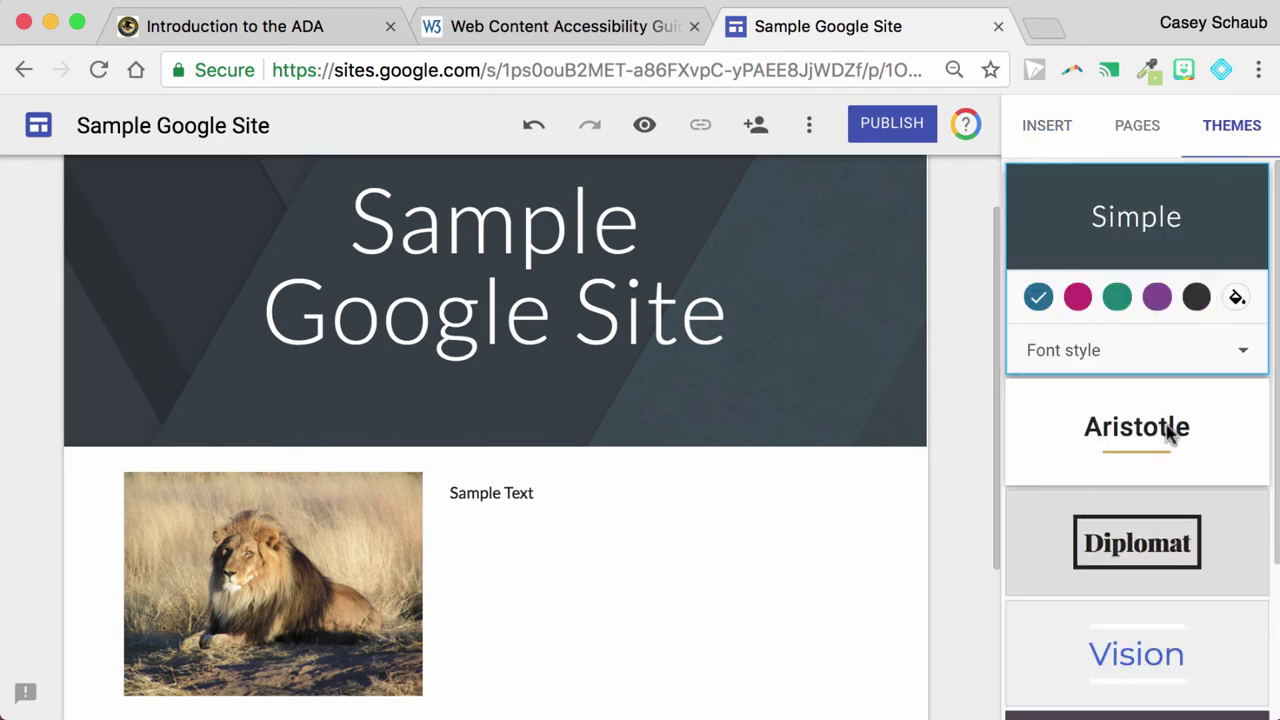
scroll(1170, 432, "down", 1)
scroll(1168, 430, "down", 4)
scroll(1168, 428, "up", 5)
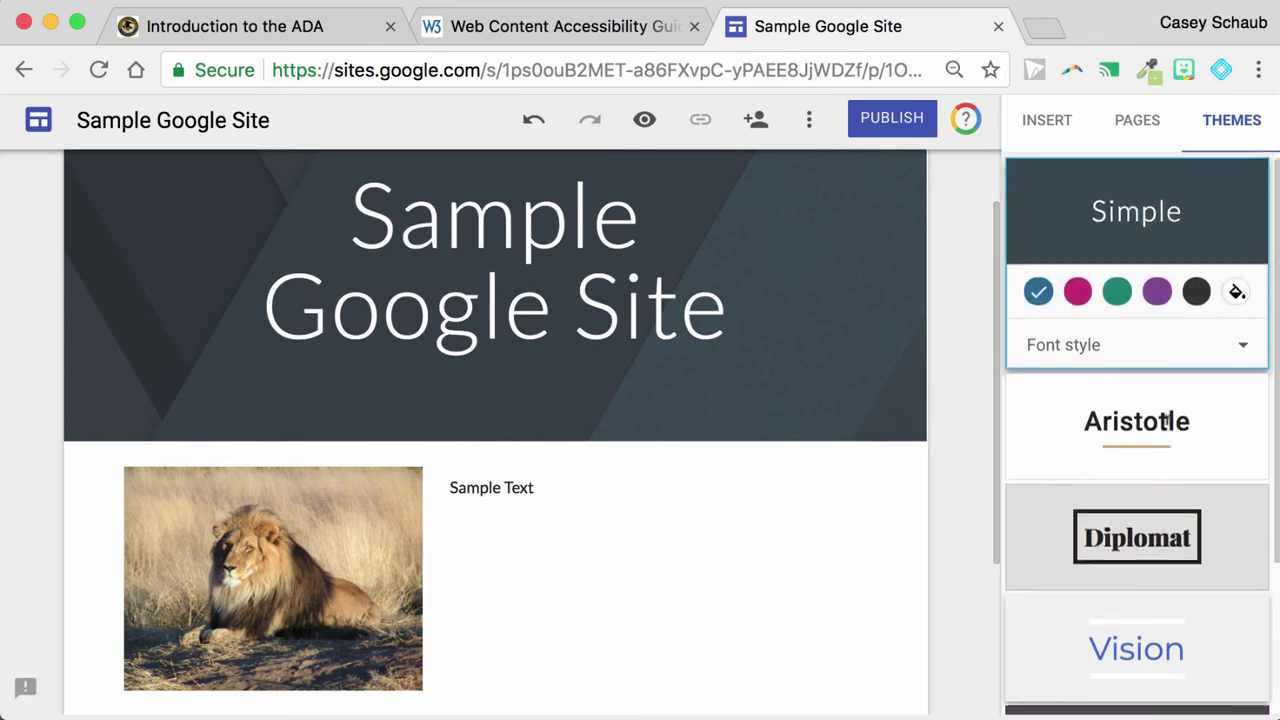
scroll(1165, 430, "down", 5)
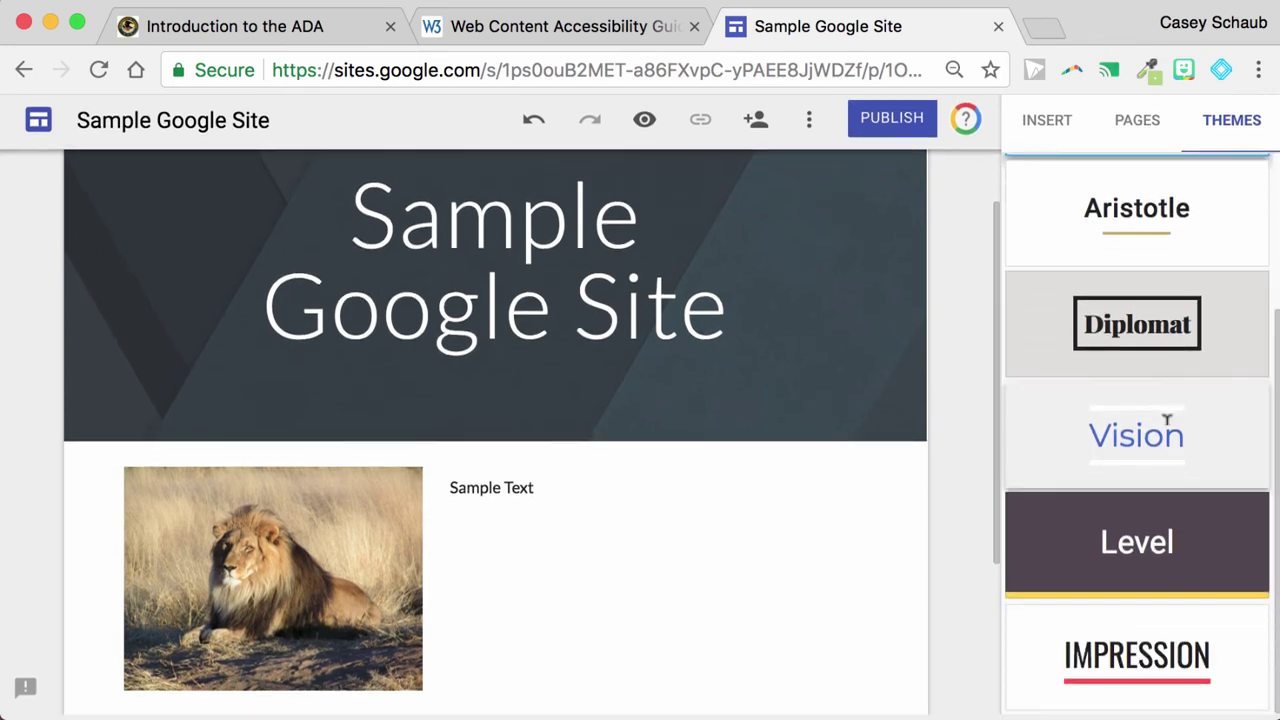
left_click(1126, 630)
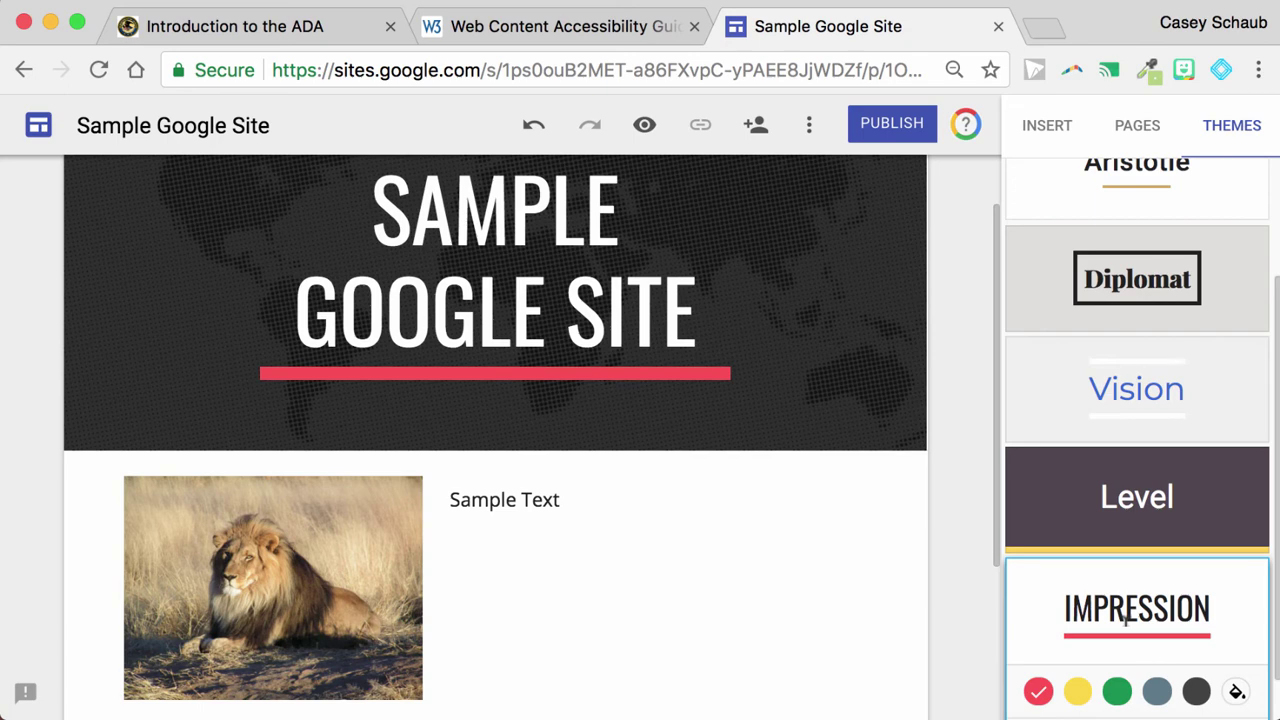
left_click(1104, 495)
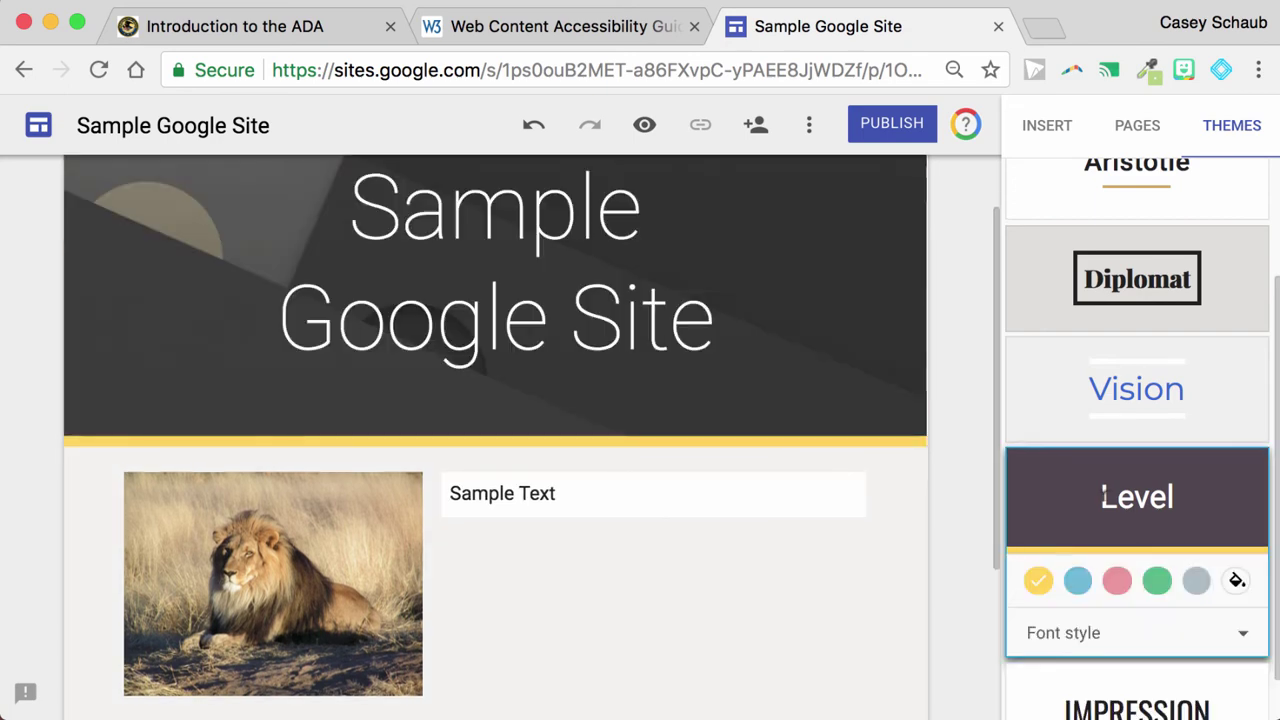
- Apply the Vision theme and give it the custom color #ad4747
left_click(1081, 406)
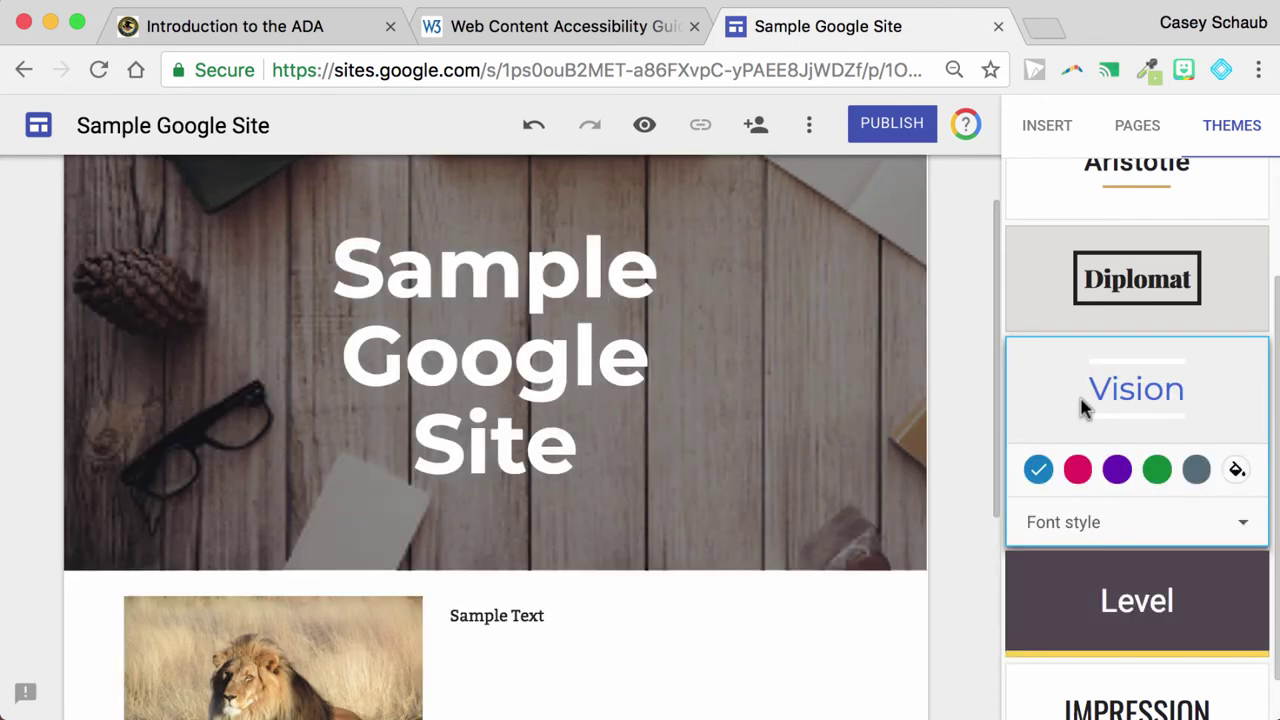
scroll(1081, 406, "down", 2)
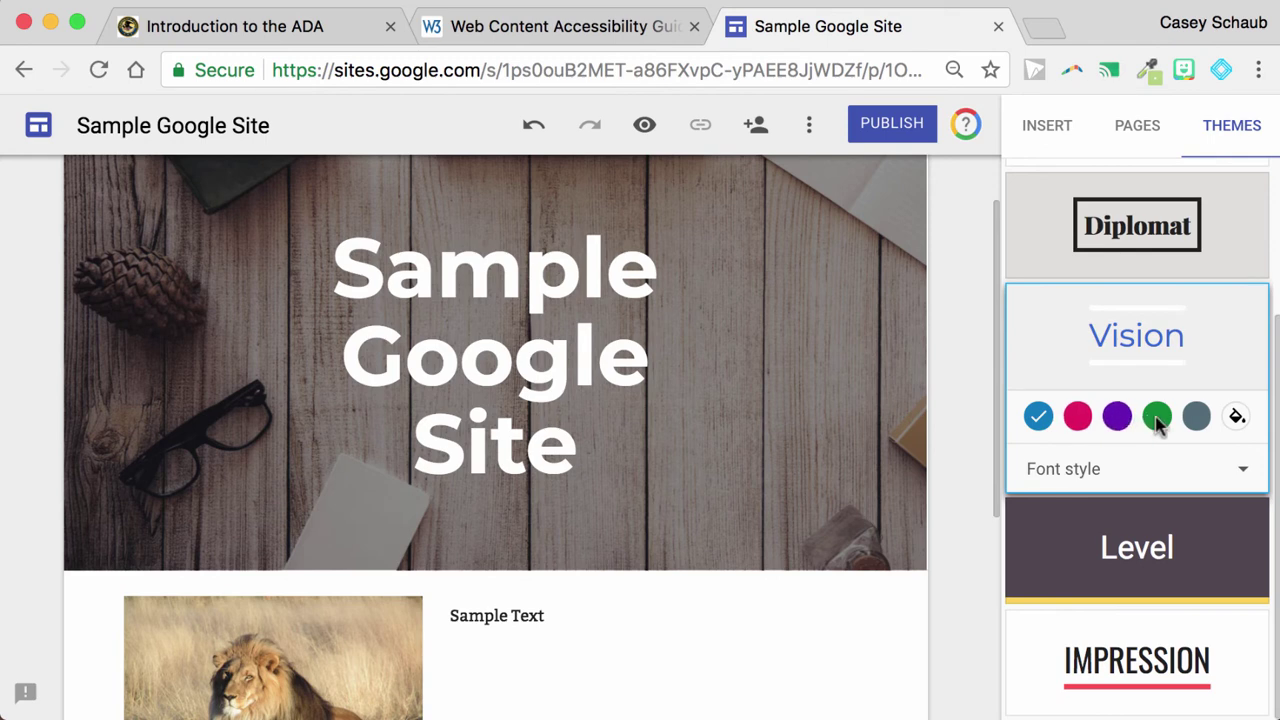
left_click(1236, 416)
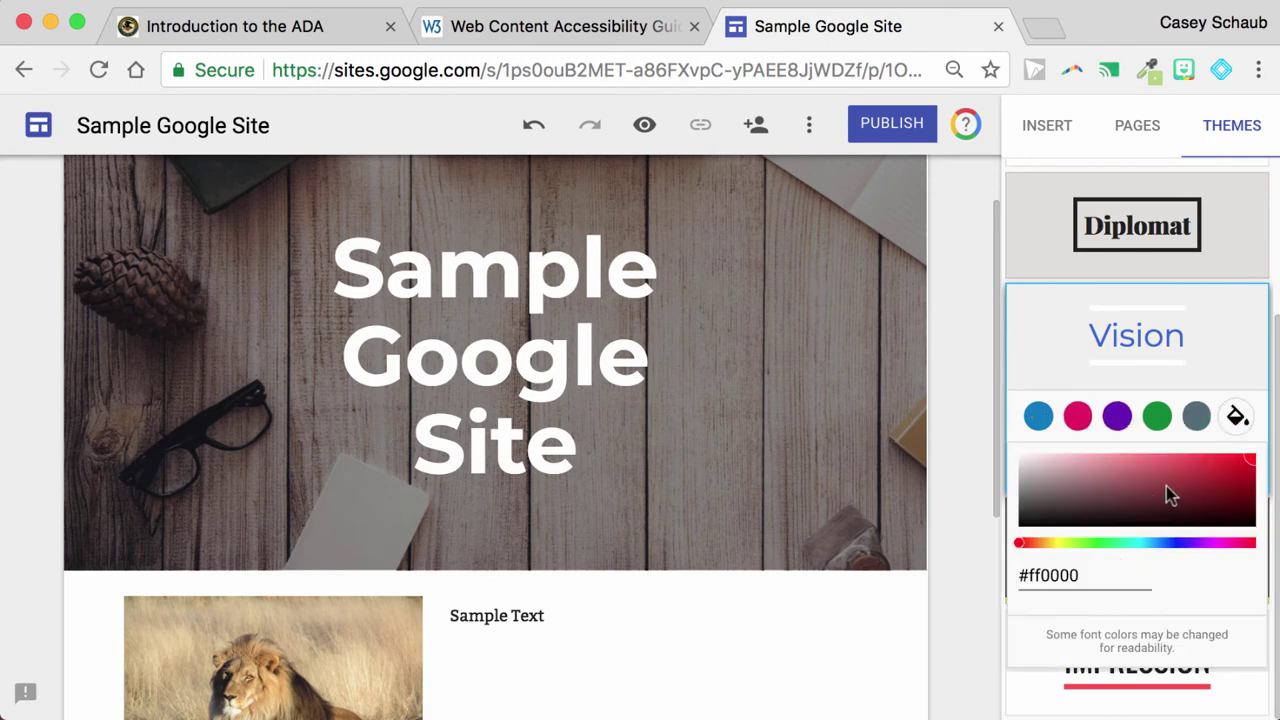
mouse_move(1166, 486)
left_mouse_down()
mouse_move(1114, 490)
mouse_move(1132, 463)
mouse_move(1157, 477)
left_mouse_up()
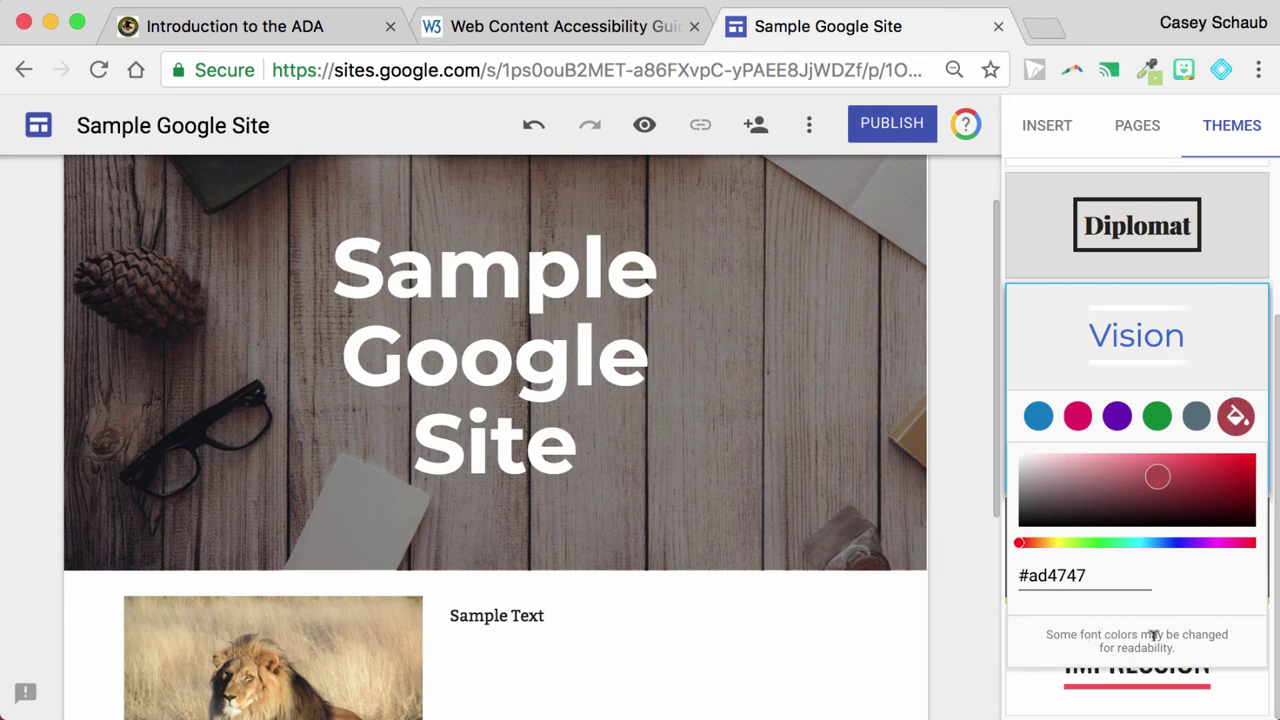
left_click(1208, 346)
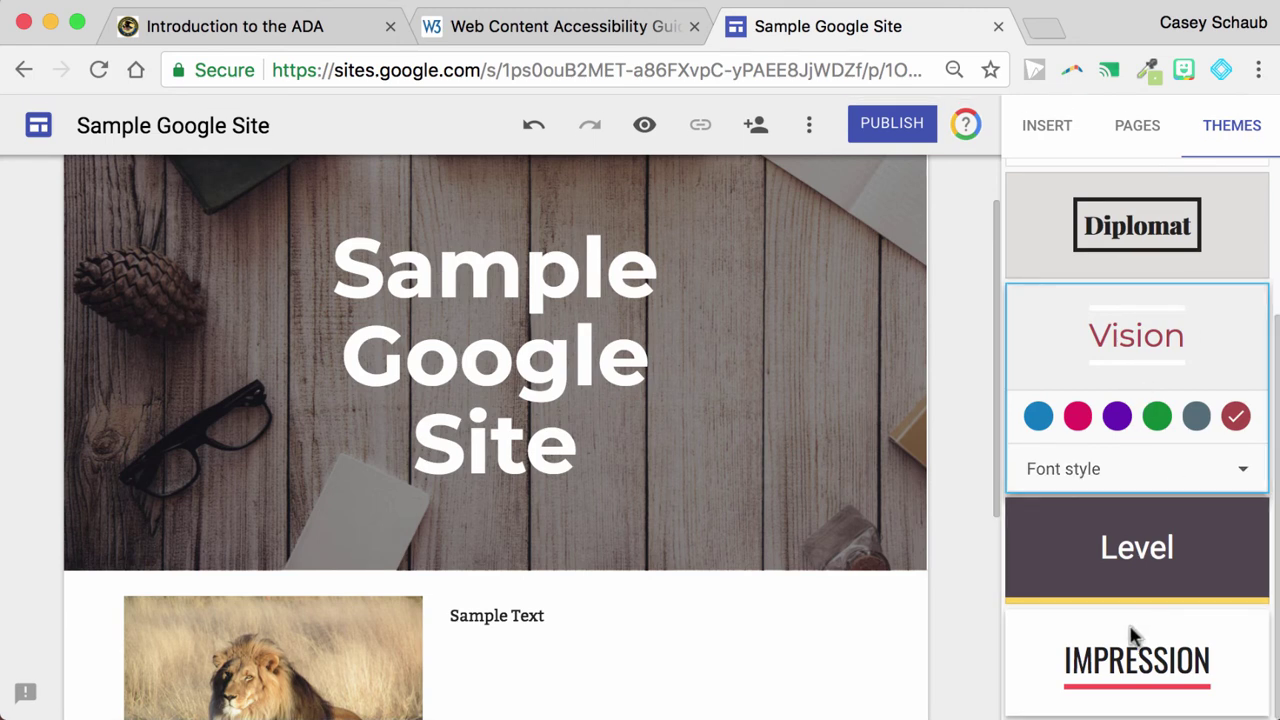
- Compare the font style choices offered by the Vision and Impression themes
left_click(1244, 474)
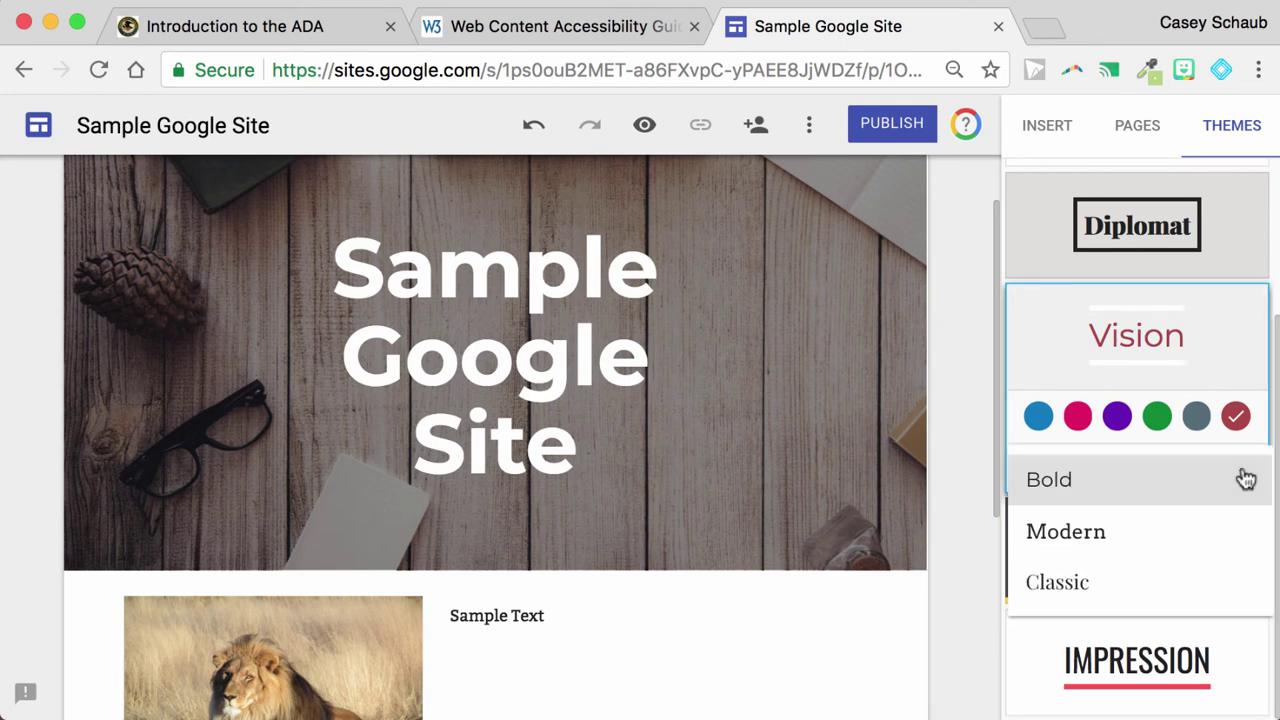
left_click(1191, 645)
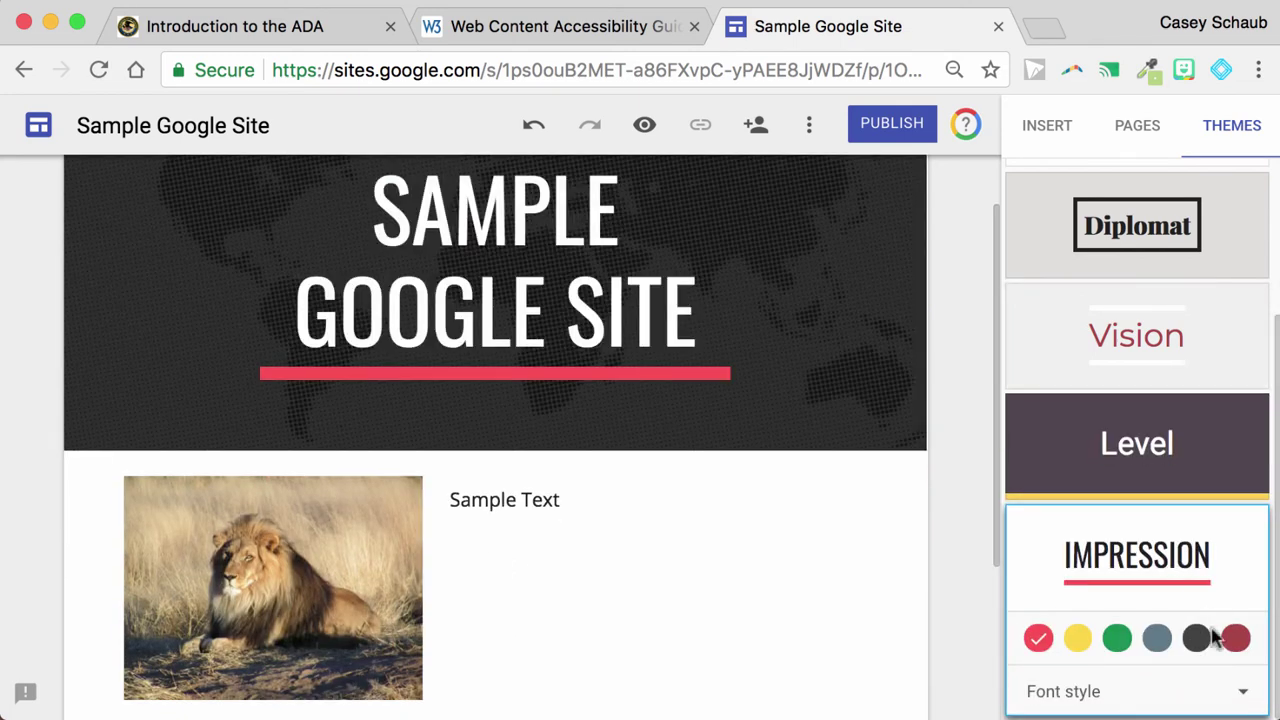
left_click(1237, 692)
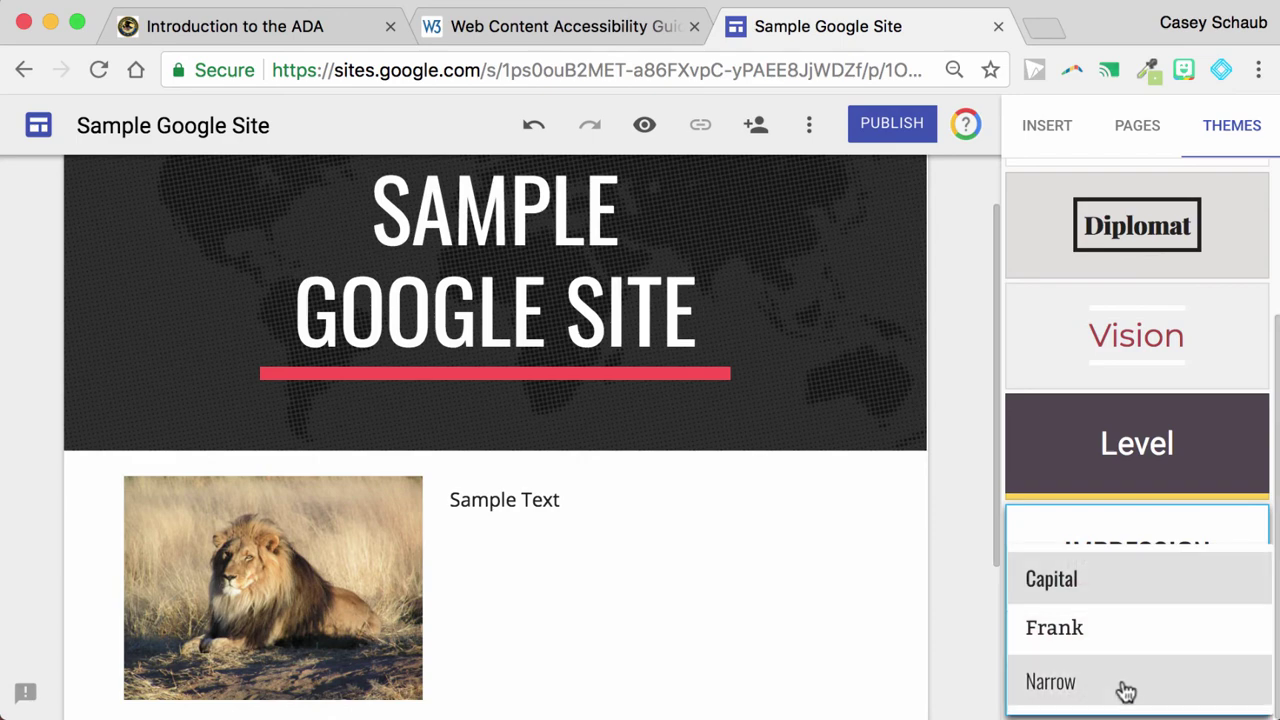
left_click(1130, 340)
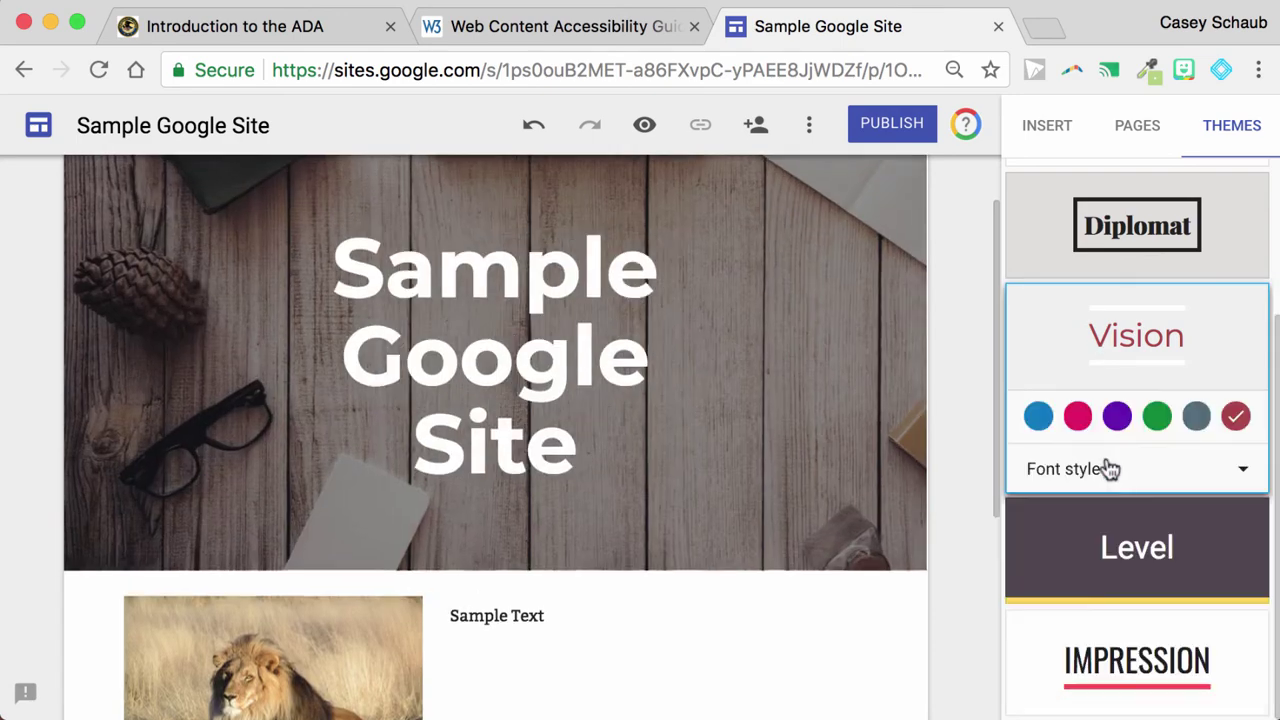
left_click(1111, 487)
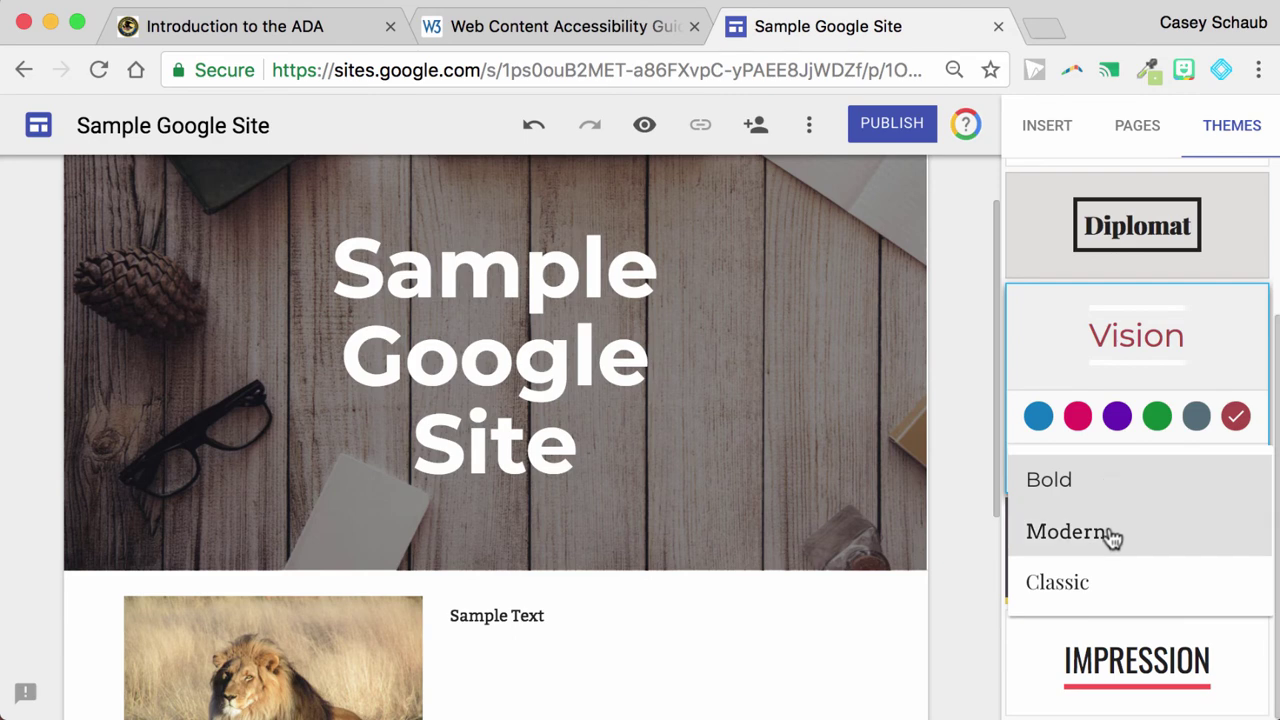
- Apply the Impression theme to the site and set its font style to Frank
left_click(1034, 649)
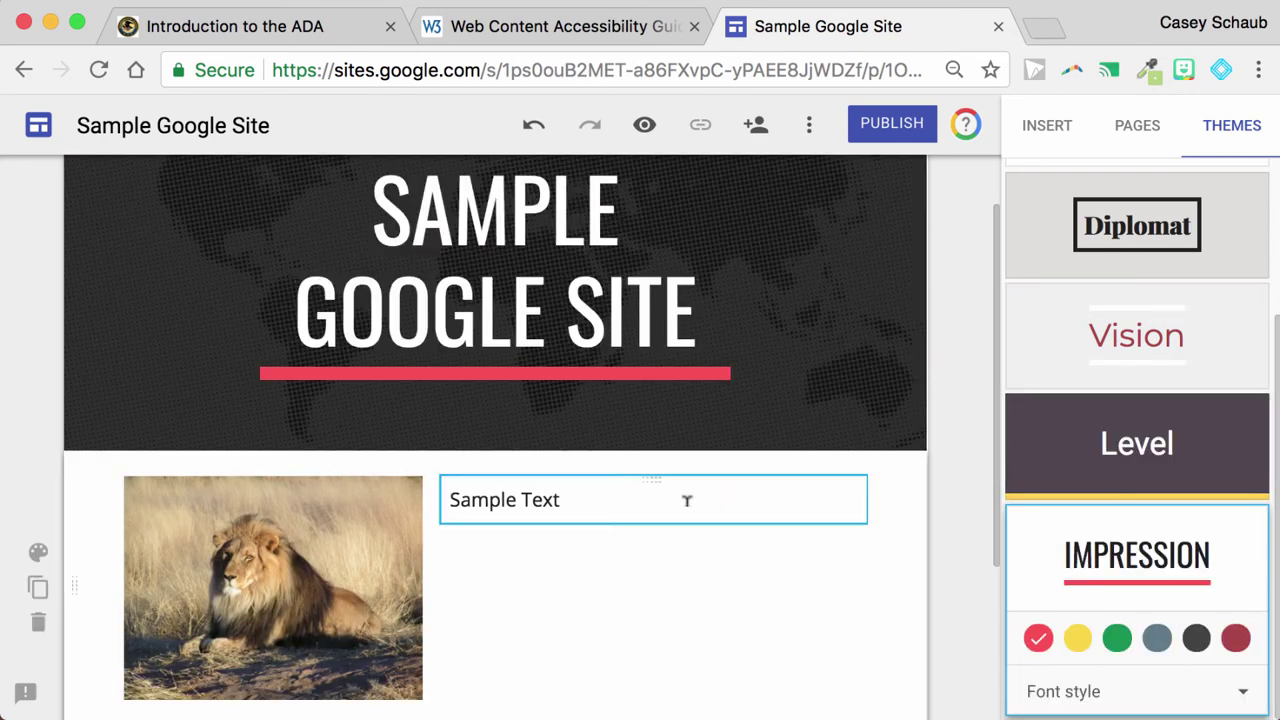
left_click(712, 500)
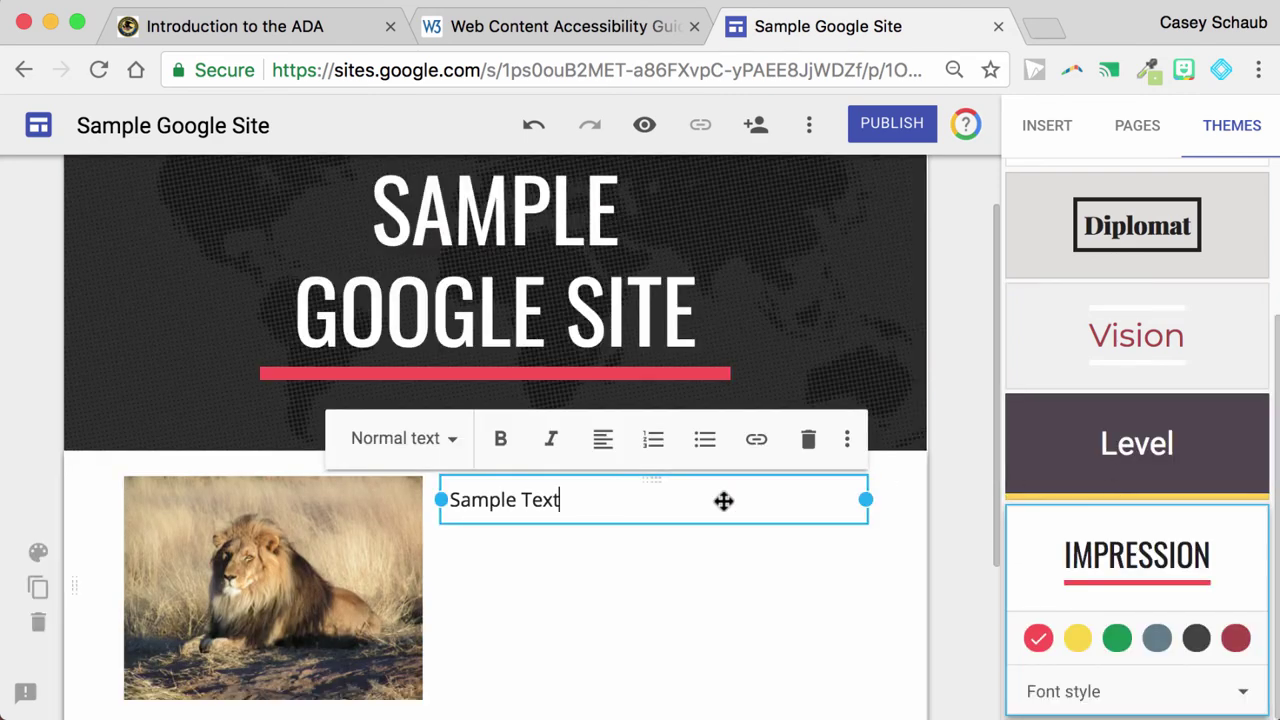
left_click(1094, 692)
left_click(1058, 628)
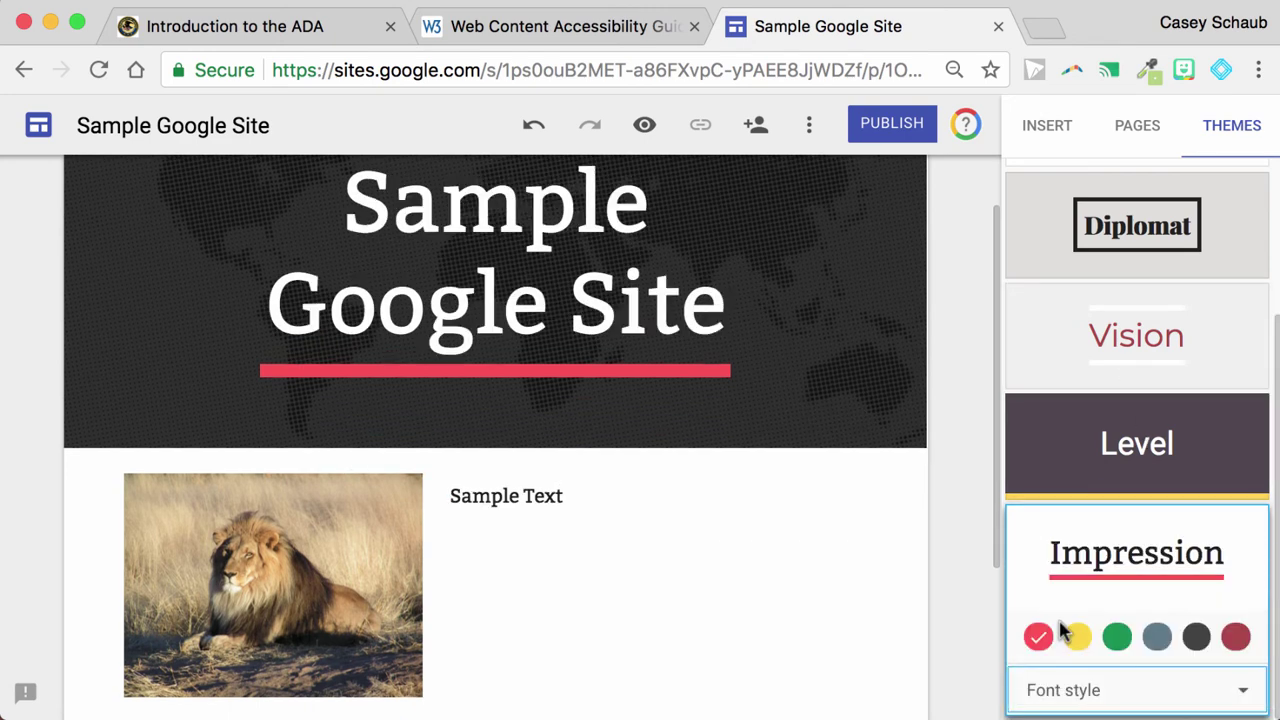
left_click(666, 588)
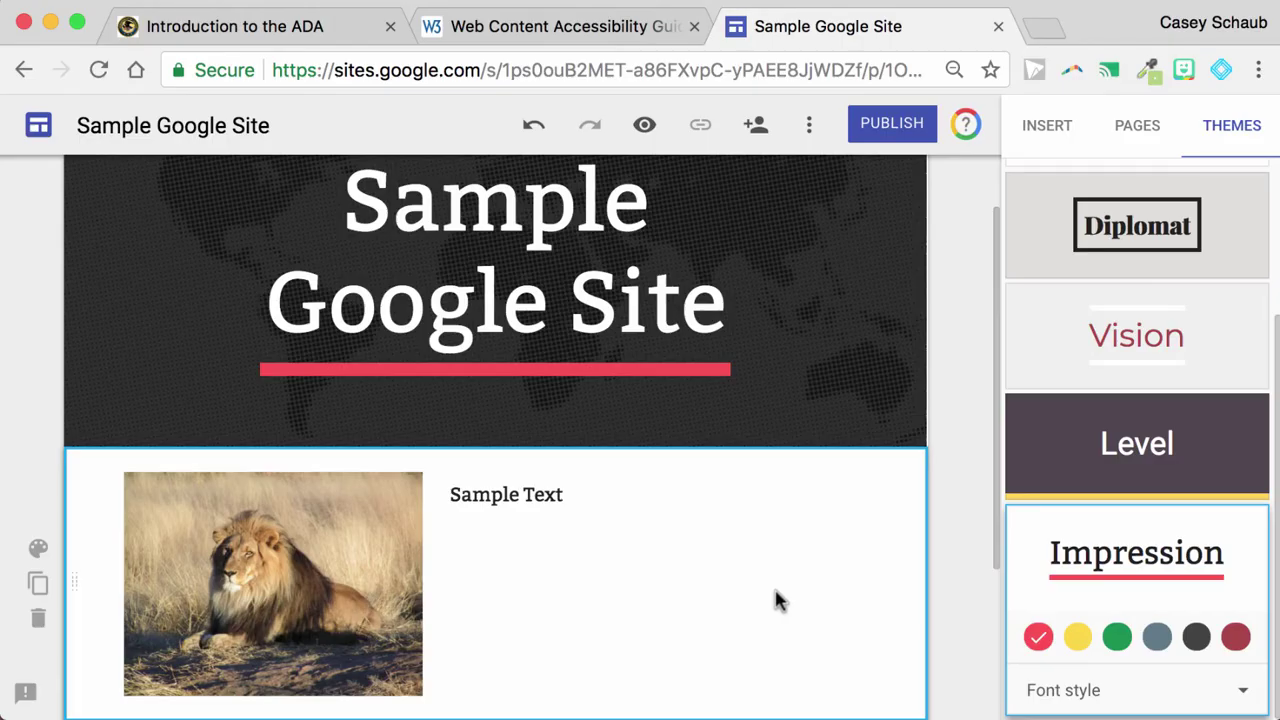
- Insert an empty text box below "Sample Text" and review its text styles and additional formatting options
double_click(521, 580)
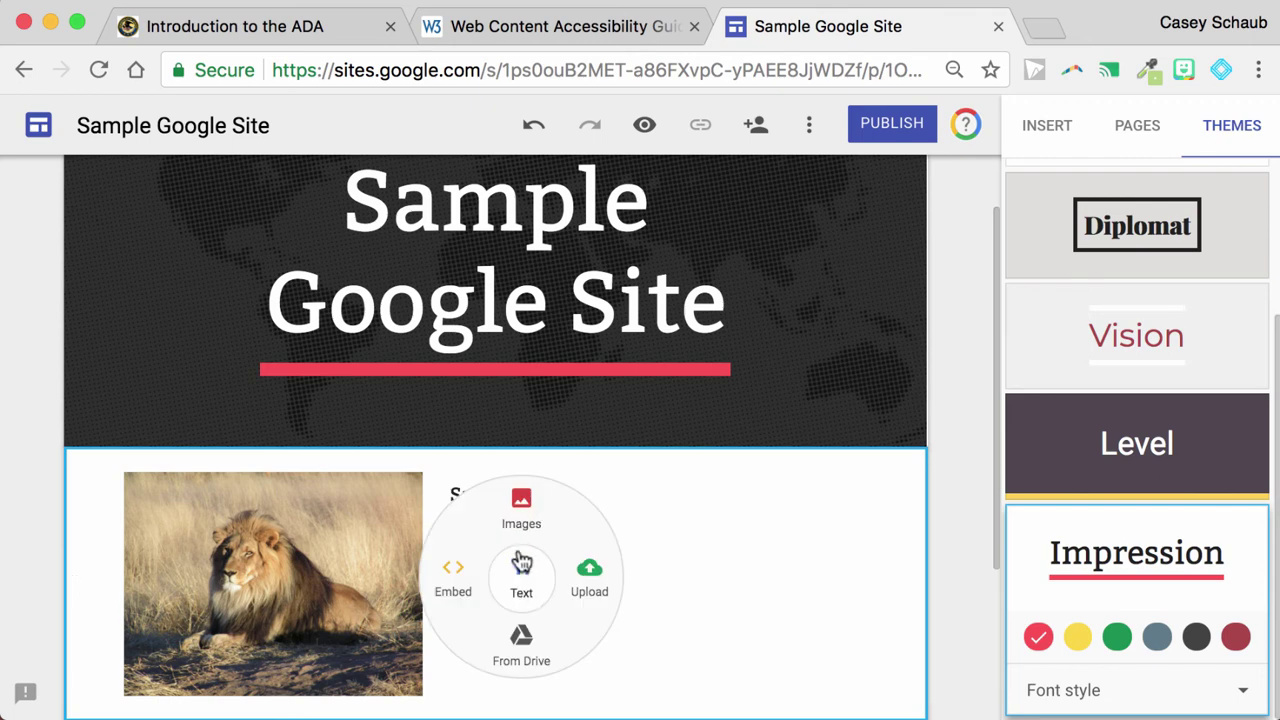
left_click(521, 566)
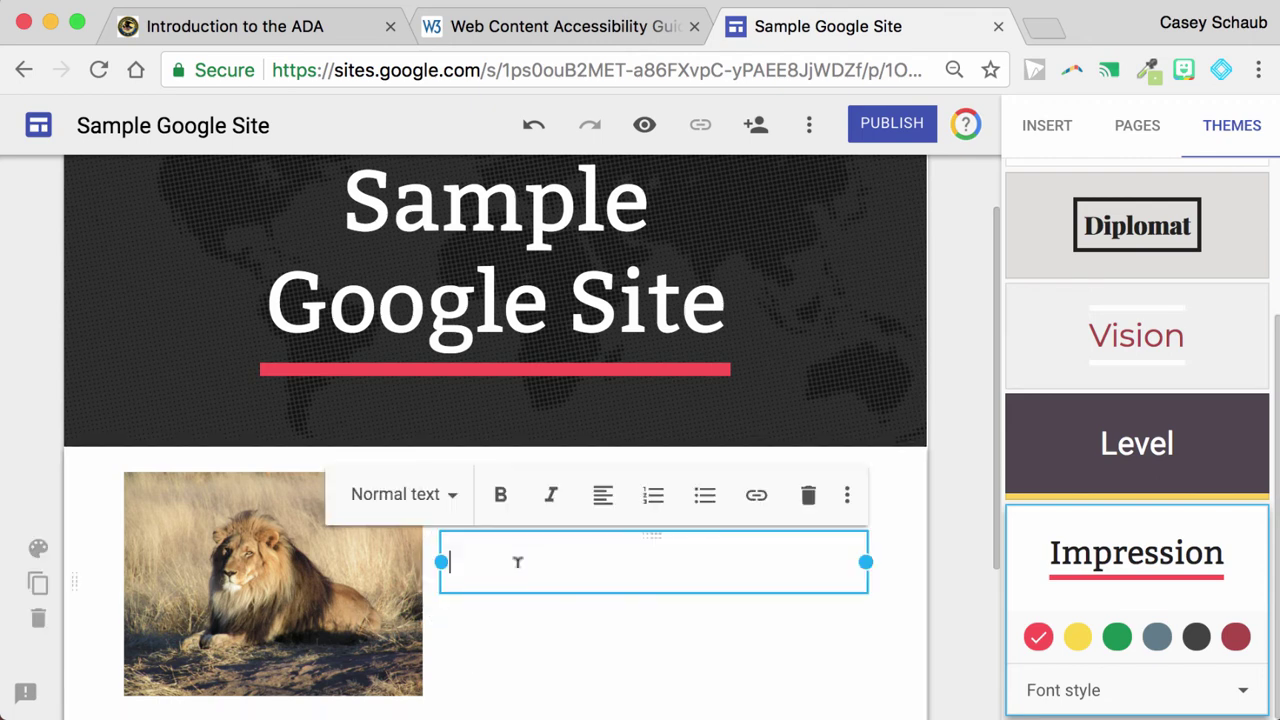
left_click(443, 494)
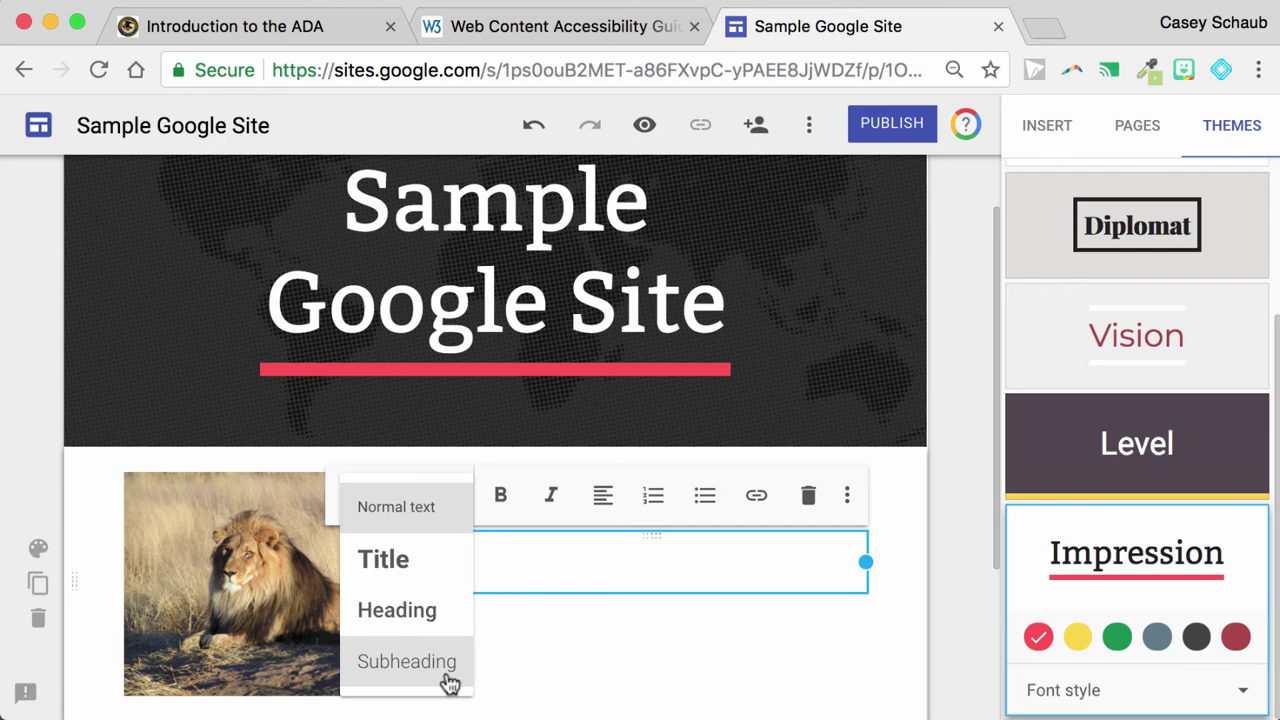
left_click(509, 578)
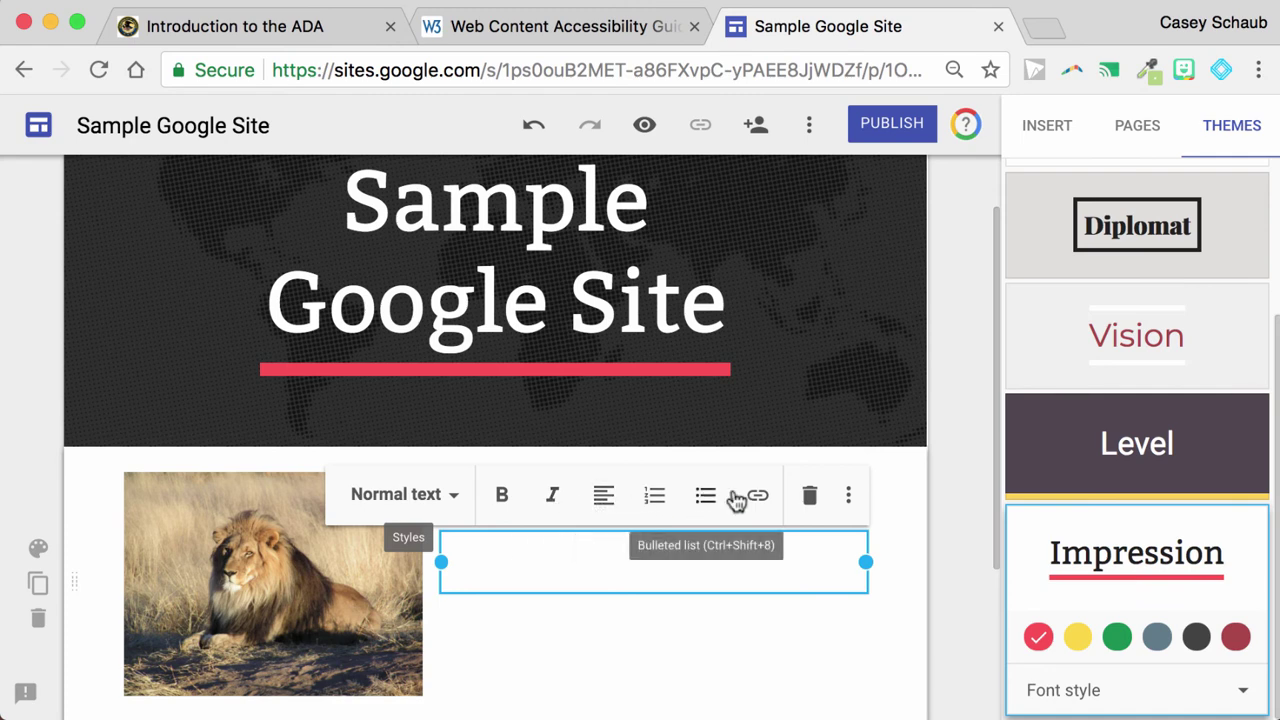
left_click(847, 498)
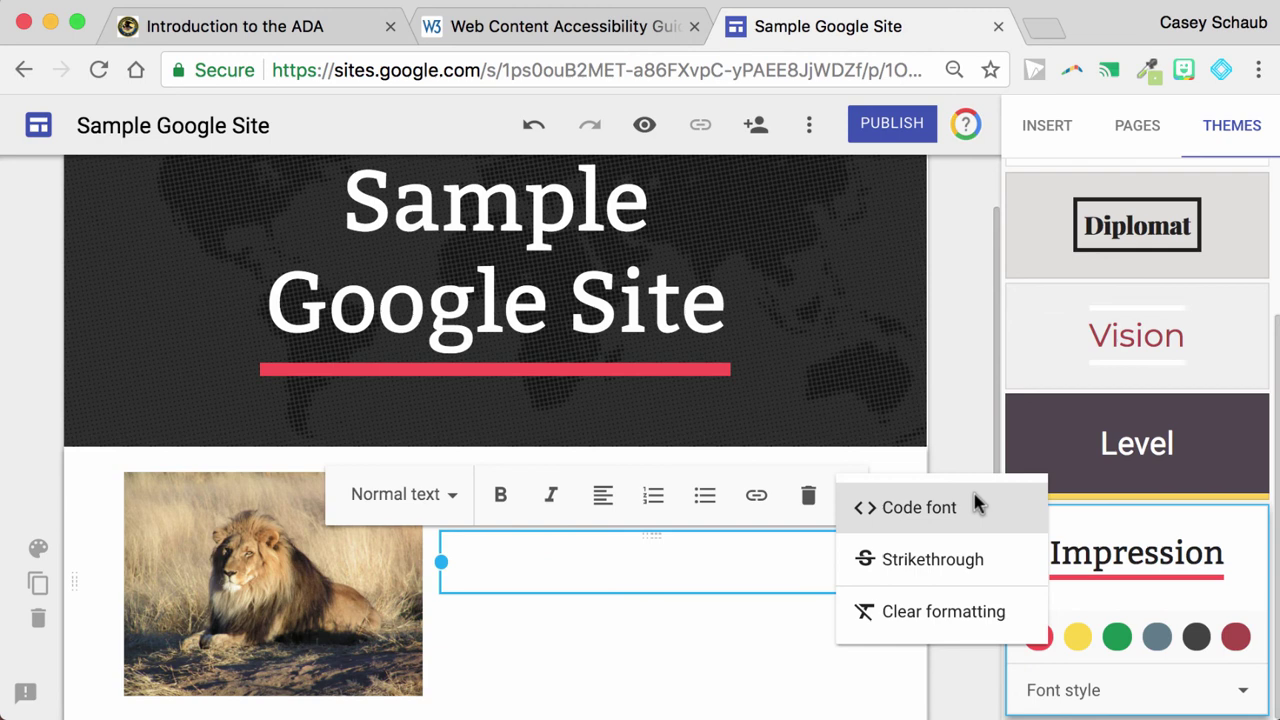
left_click(740, 643)
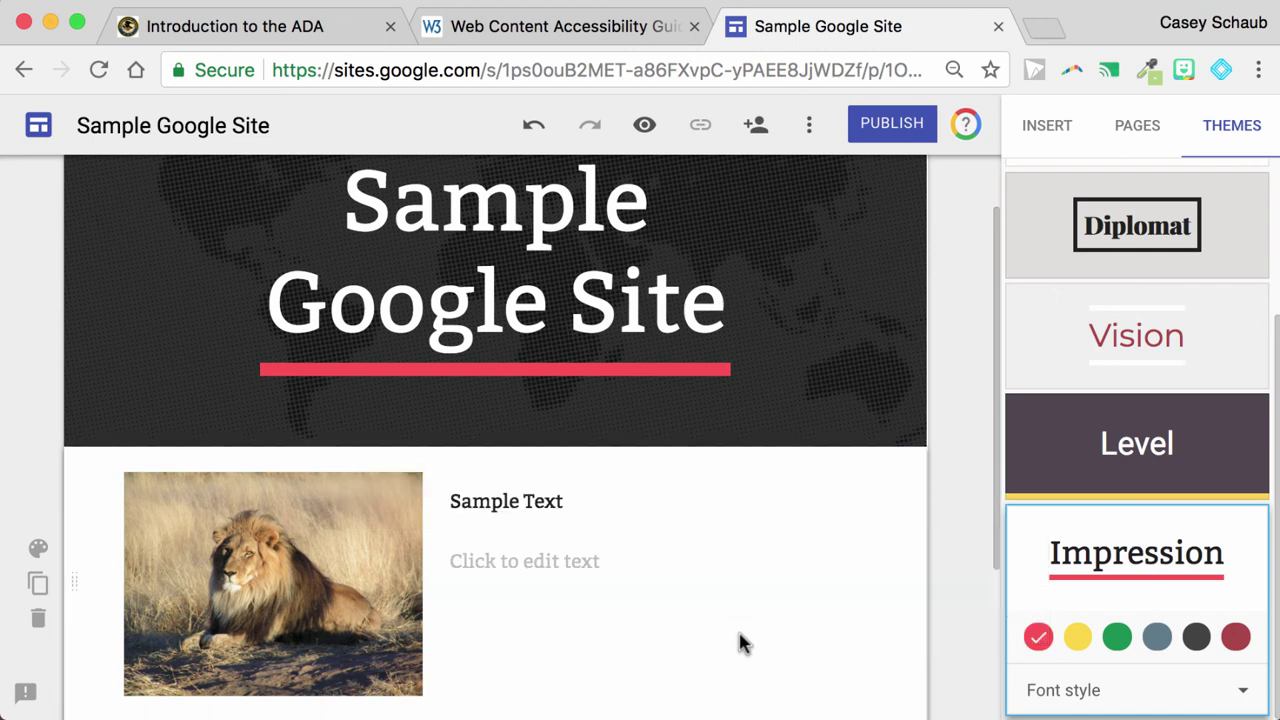
- Open the YouTube video search for embedding a video on the page
double_click(579, 629)
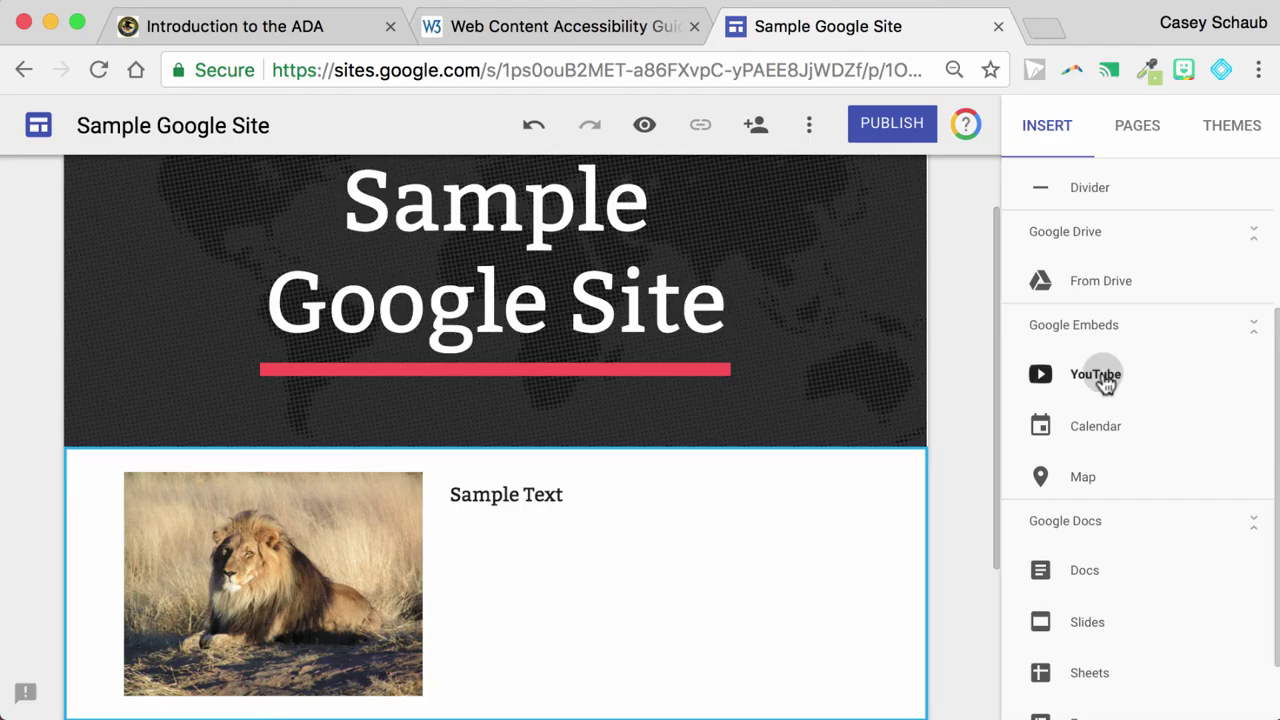
left_click(1103, 374)
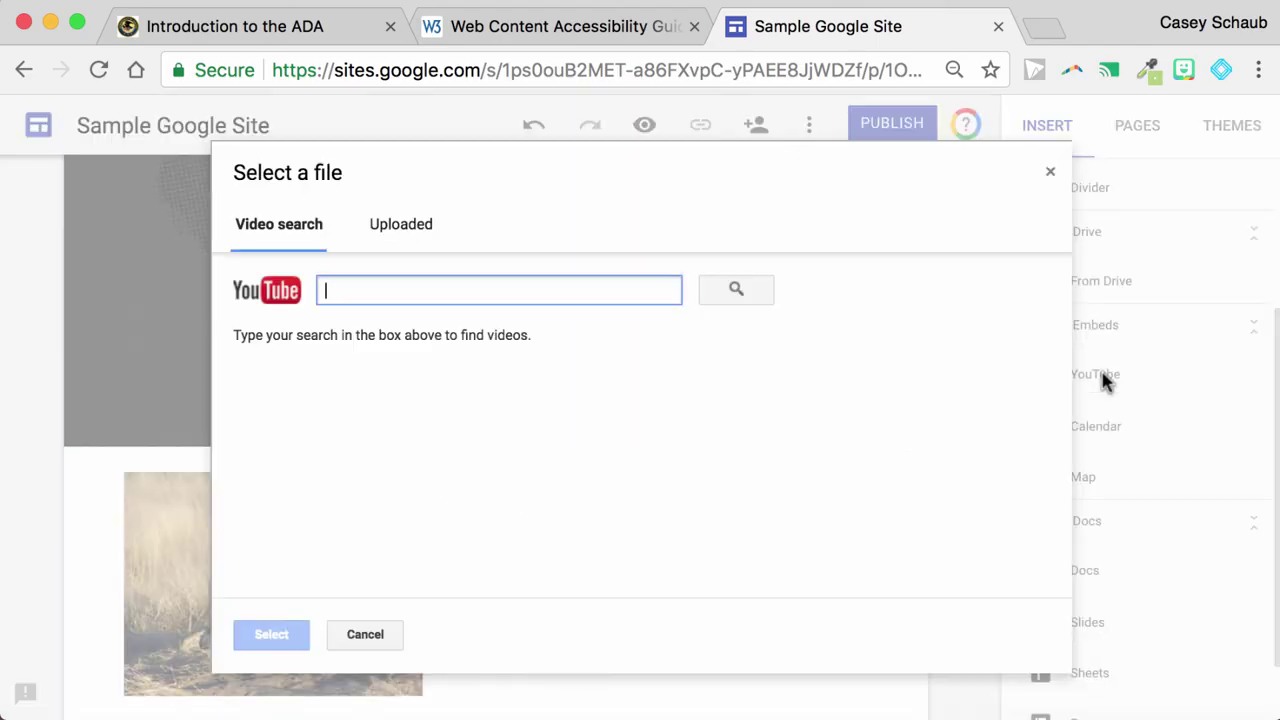